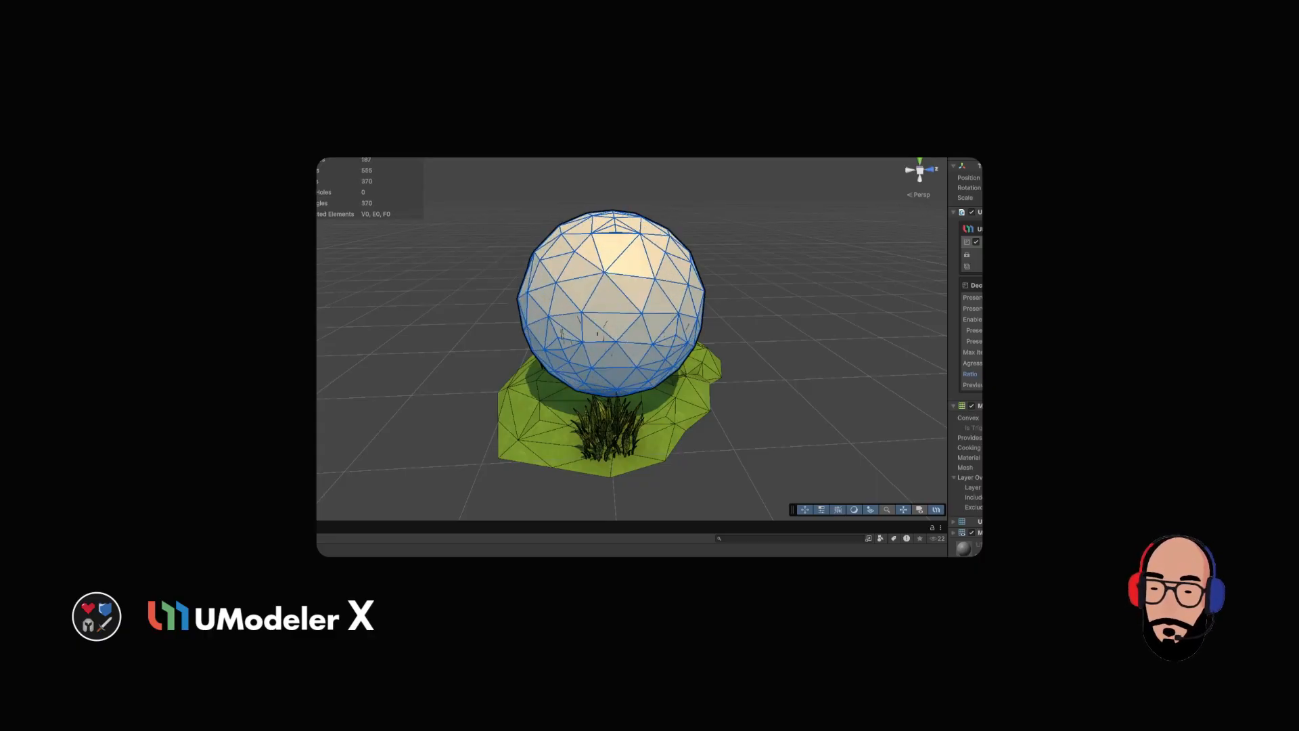
alt+drag(765, 290, 731, 294)
drag(950, 353, 898, 354)
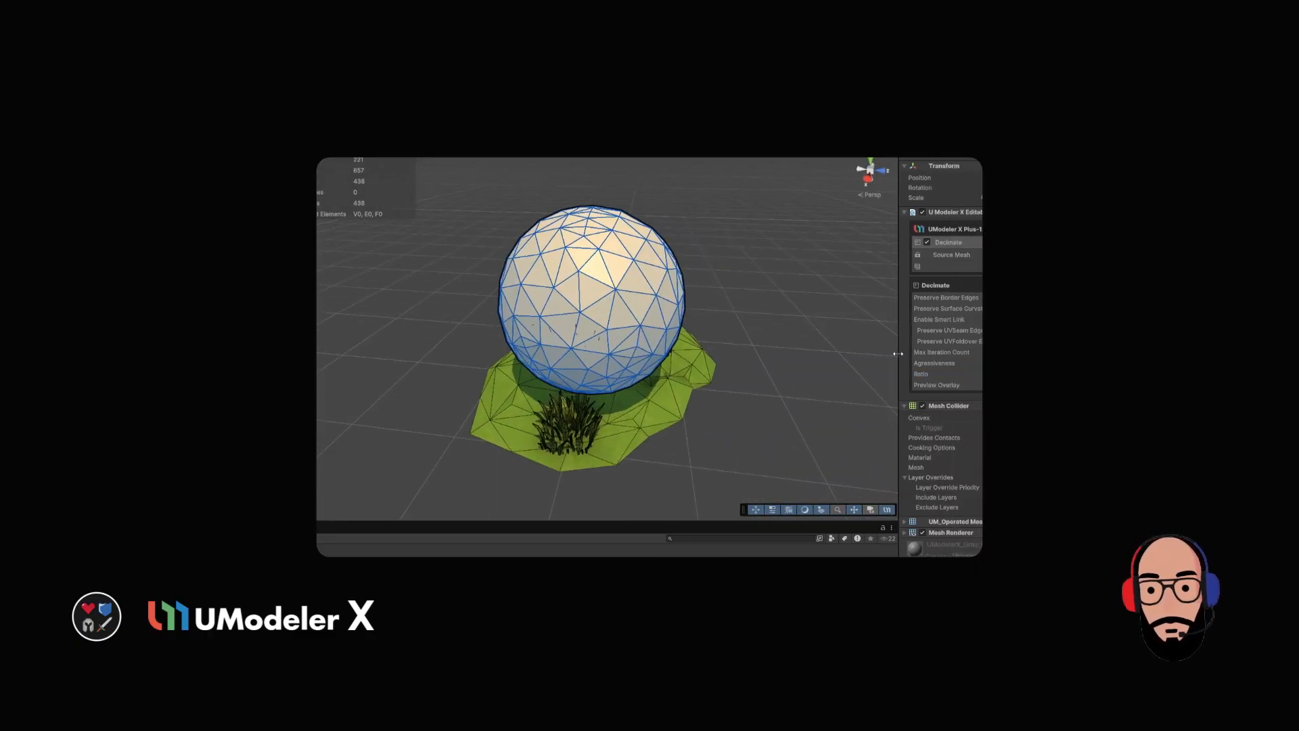
alt+drag(764, 331, 717, 304)
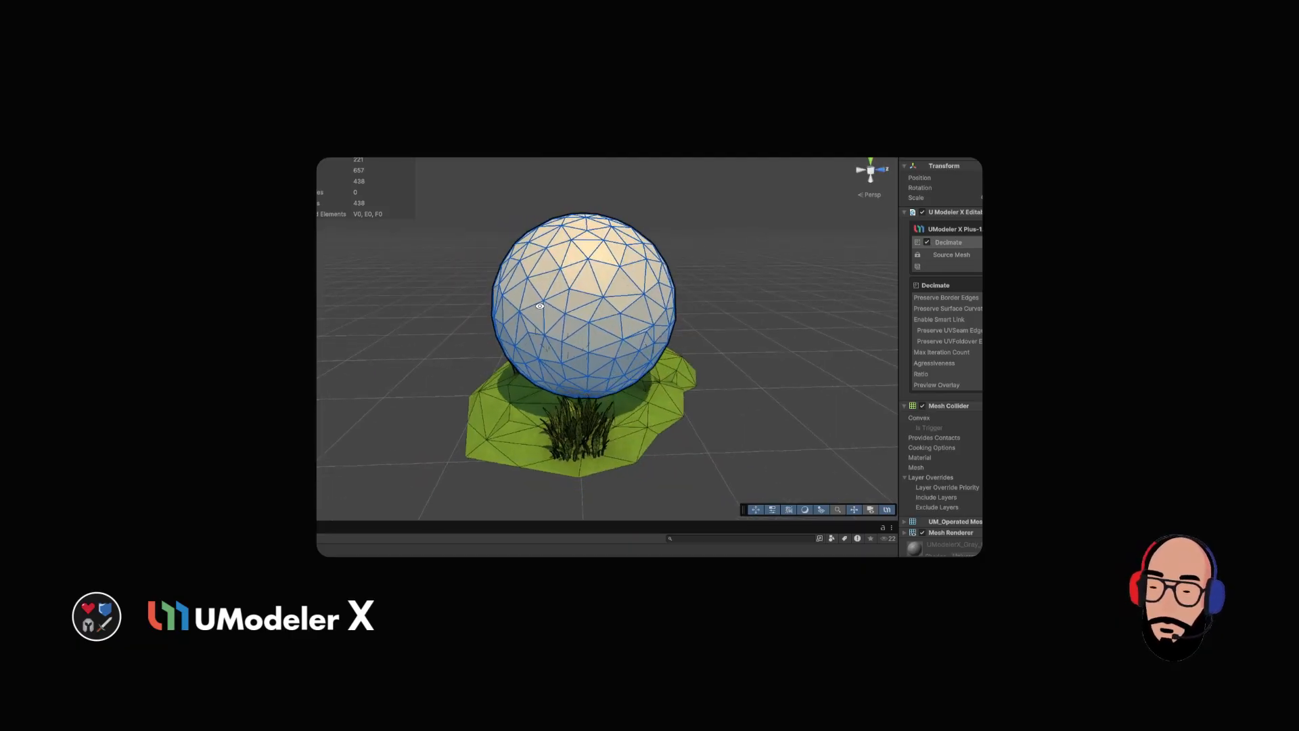
right_drag(670, 332, 633, 317)
mouse_move(1083, 364)
mouse_down()
mouse_move(1028, 363)
mouse_move(1076, 364)
mouse_up()
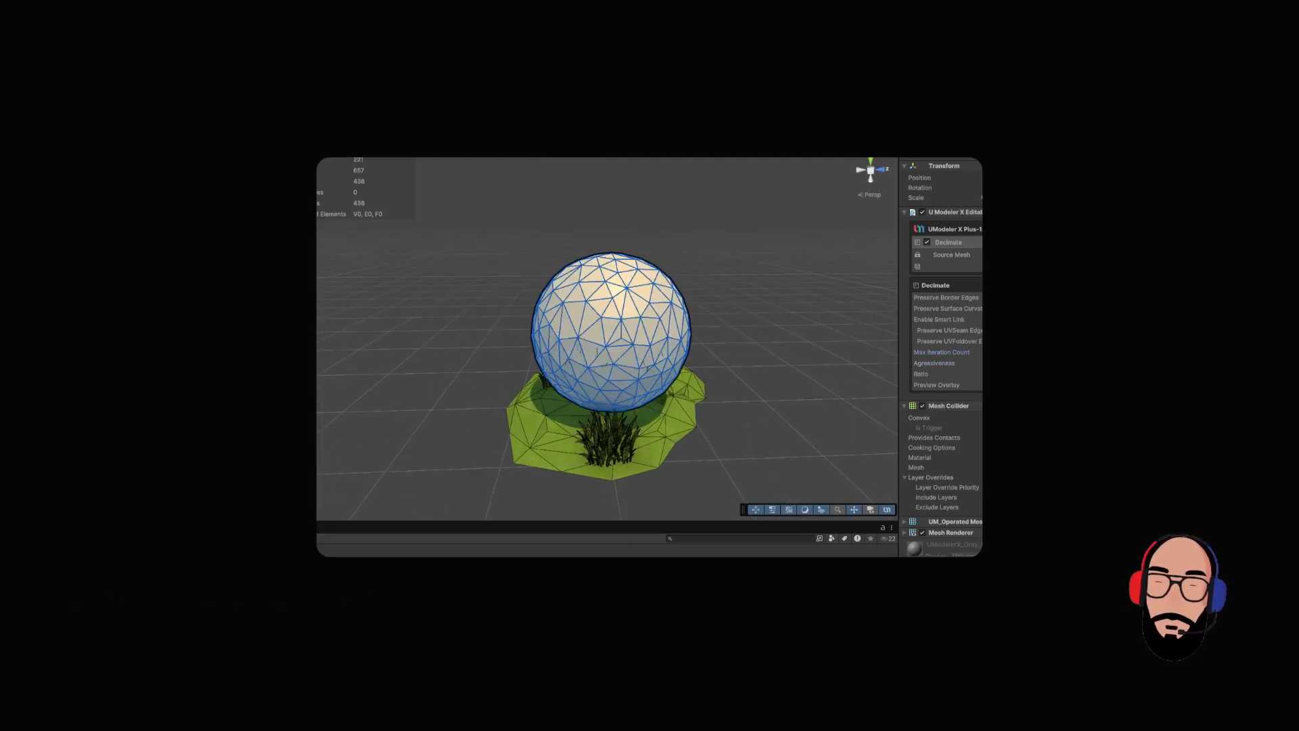
click(1075, 363)
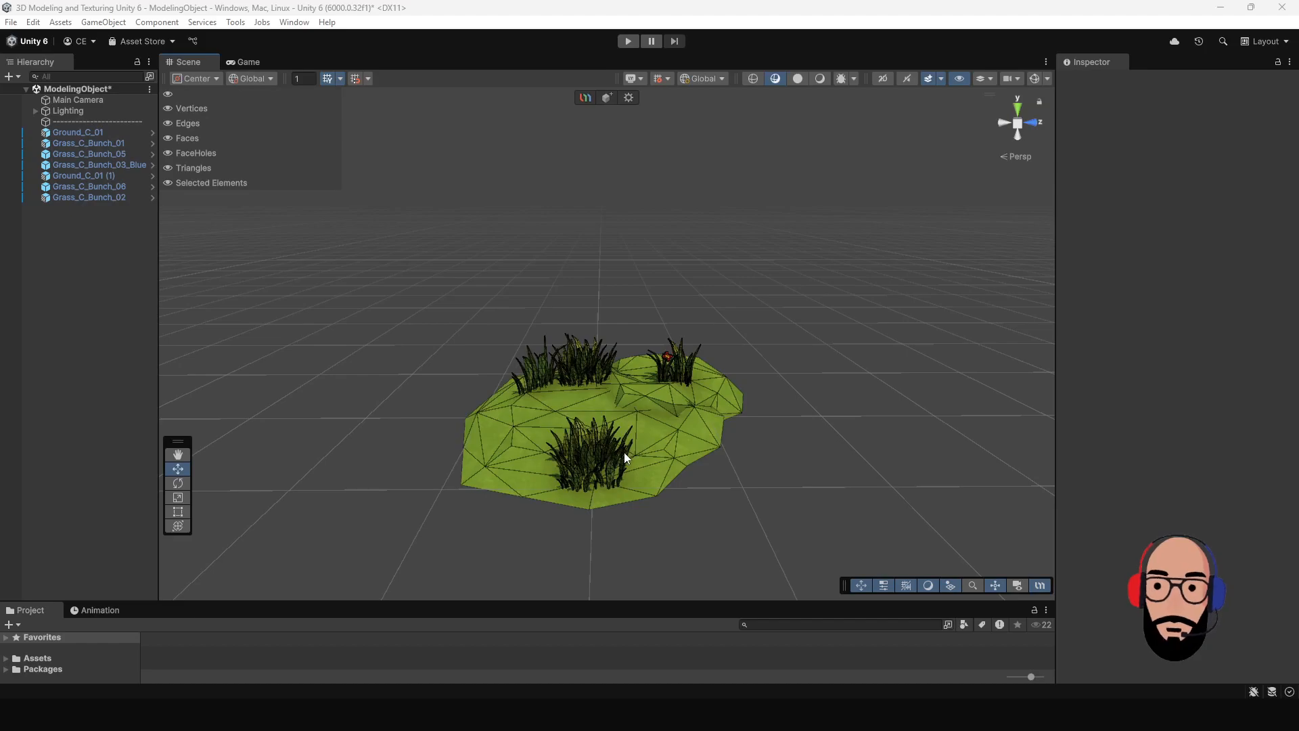
Step: Create a UModeler X object and draw an order 3 icosphere with a radius of about 0.83 on the grassy ground
click(608, 99)
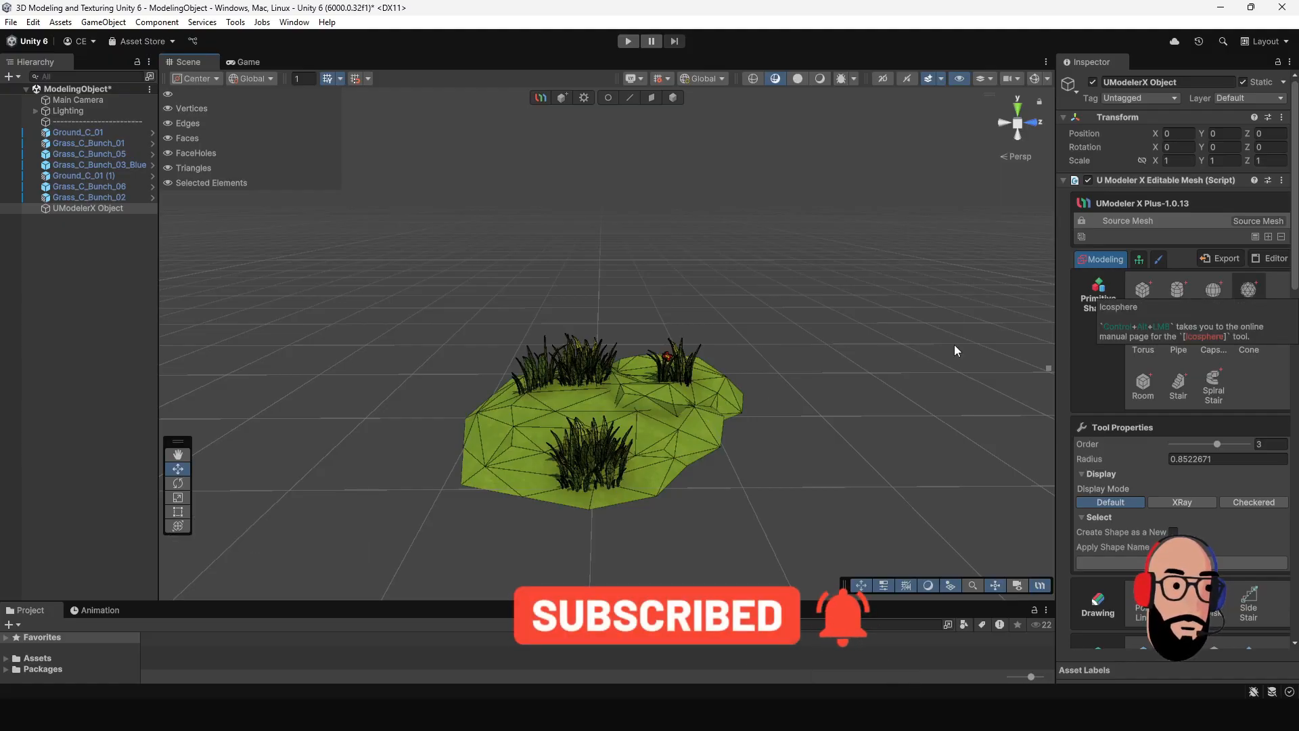
drag(603, 411, 700, 425)
key(alt)
key(alt)
mouse_move(813, 434)
alt+mouse_down()
mouse_move(498, 392)
mouse_move(577, 342)
mouse_move(815, 429)
mouse_move(804, 433)
alt+mouse_up()
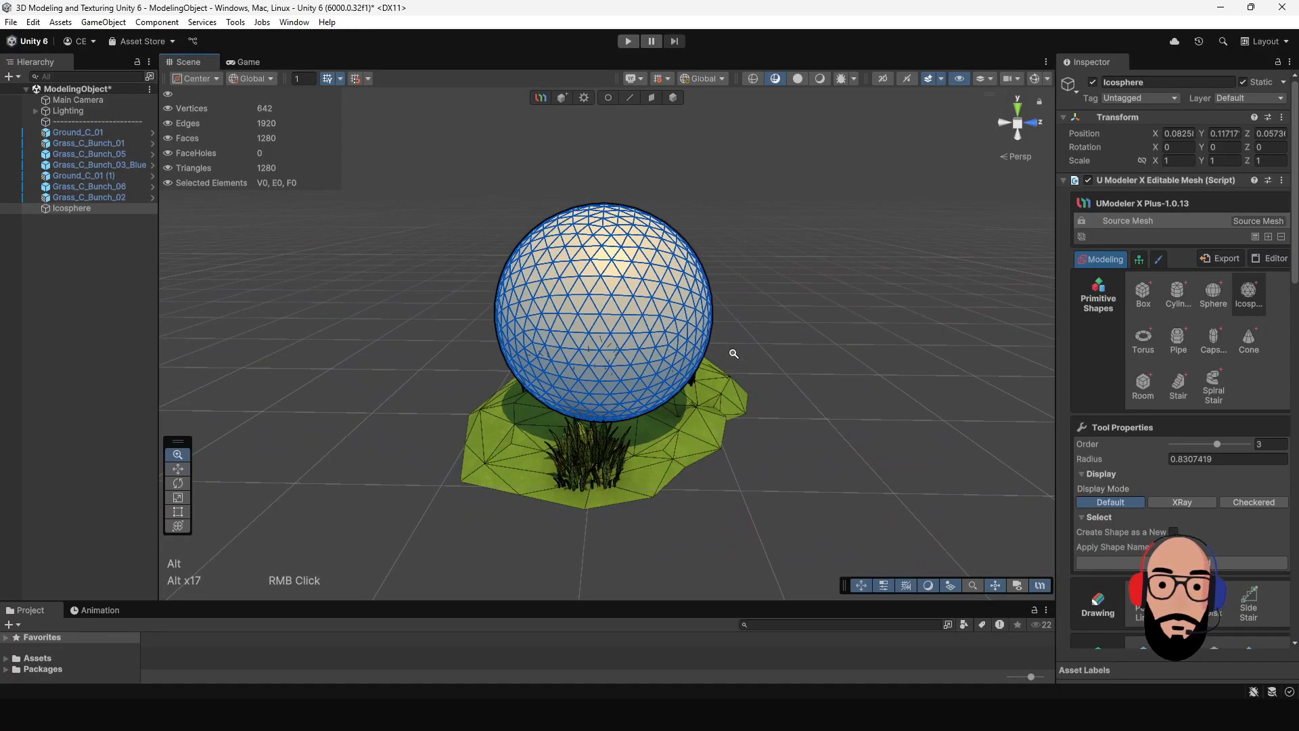
alt+right_drag(733, 354, 786, 441)
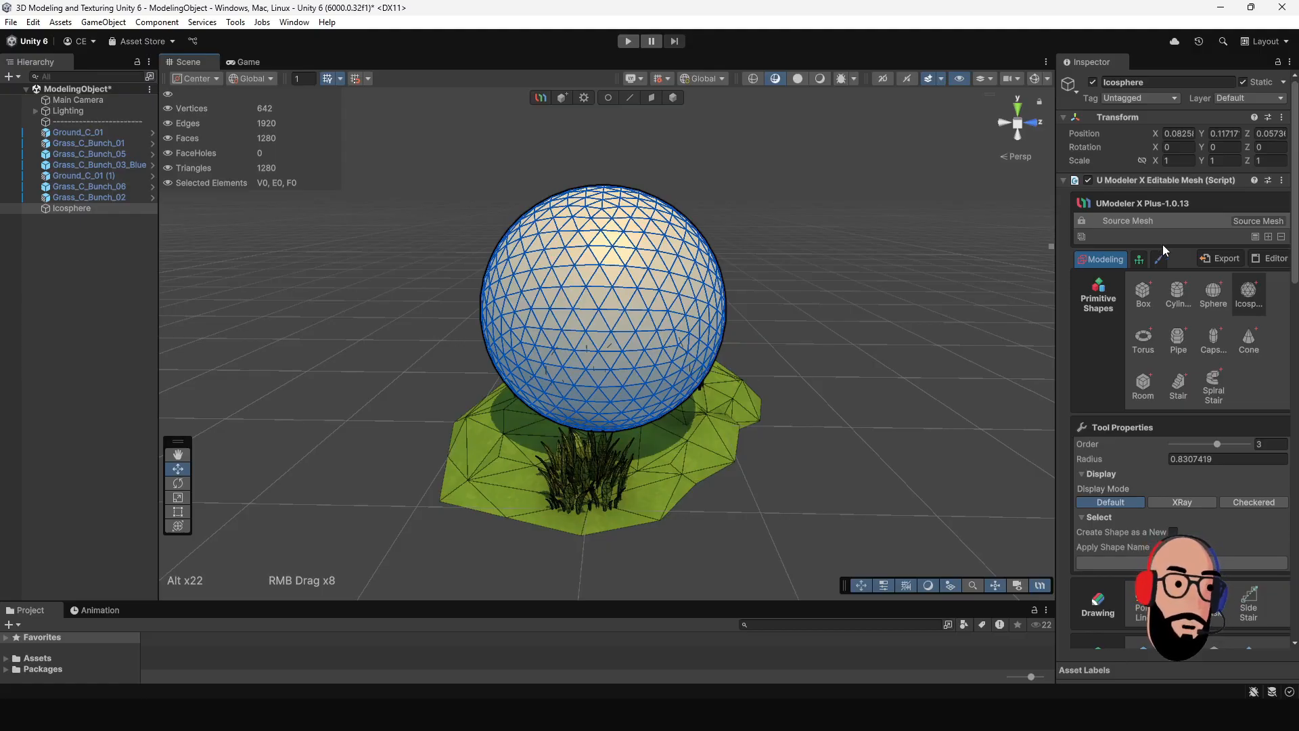
Step: Add a Decimate modifier to the icosphere's source mesh
click(1269, 237)
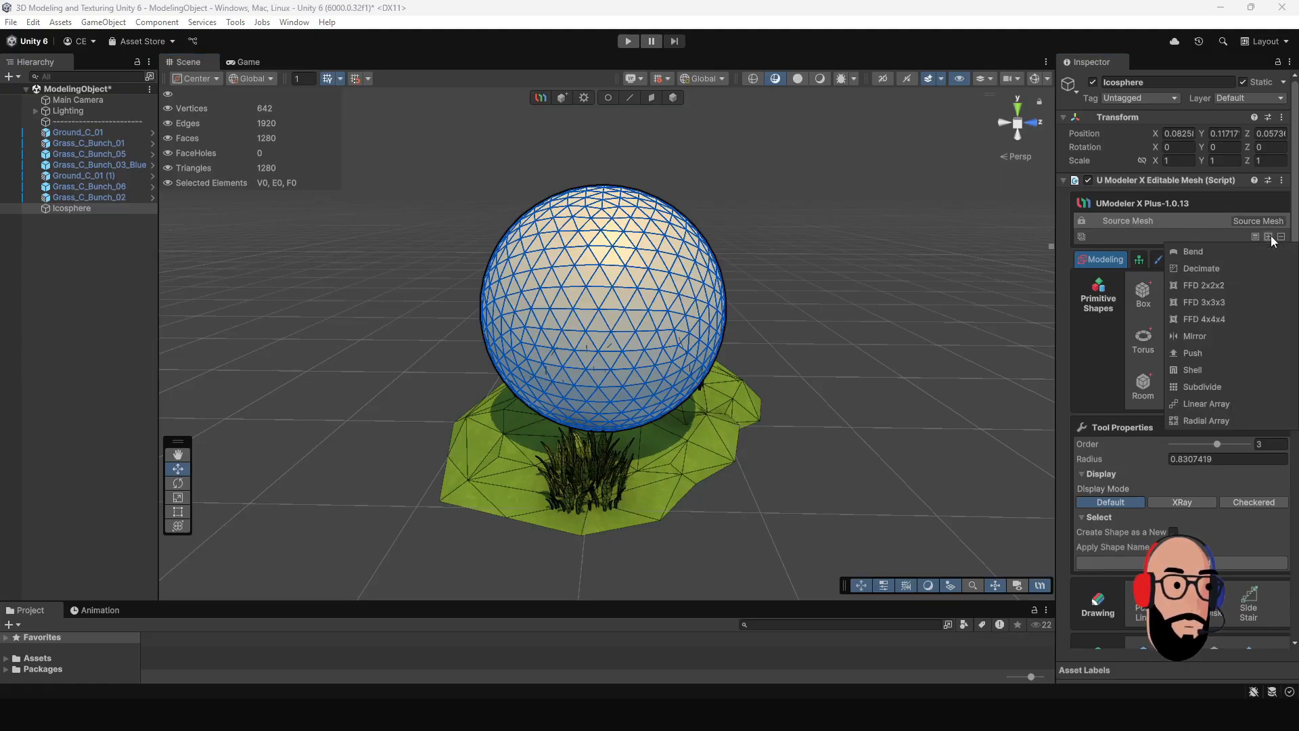
click(1204, 268)
alt+drag(654, 340, 700, 339)
alt+right_drag(700, 340, 672, 320)
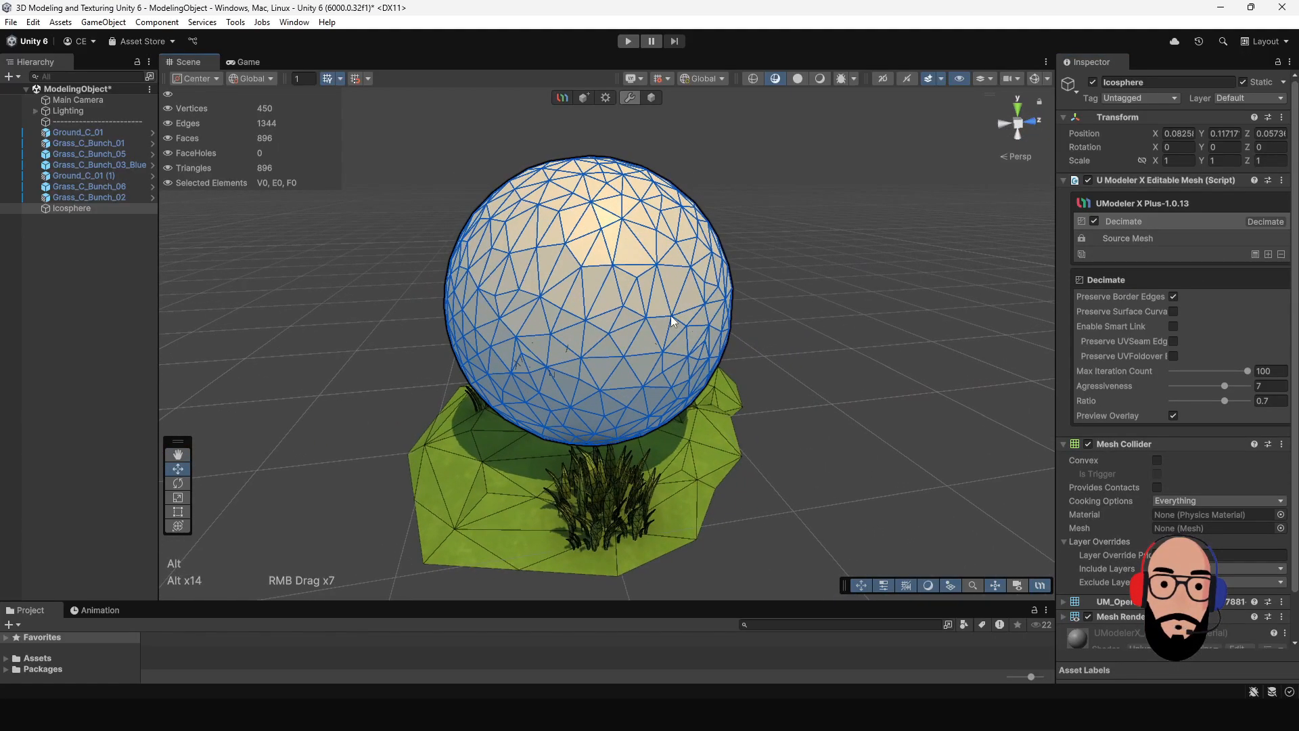
Step: Compare the source mesh with the decimated one by repeatedly turning the Decimate modifier off and on, leaving it enabled
click(1138, 237)
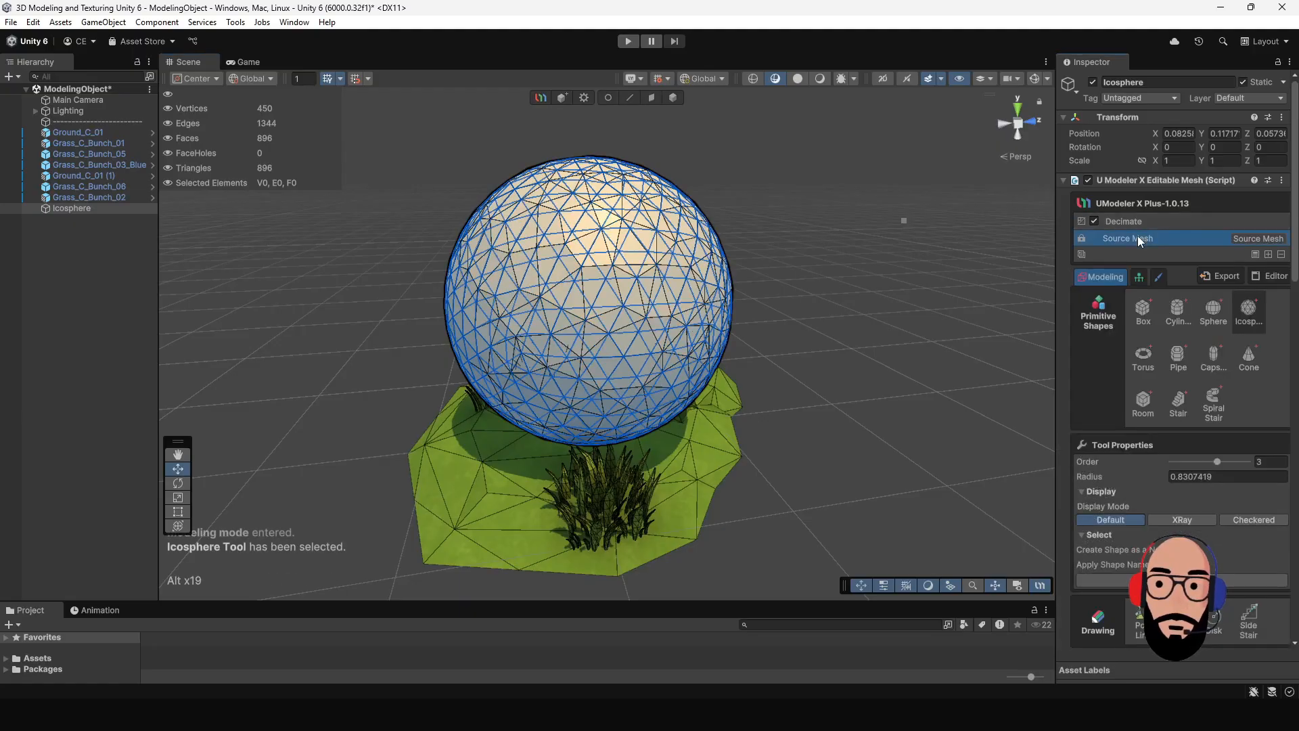
click(1140, 224)
click(1095, 221)
click(1094, 221)
click(1094, 221)
click(1094, 221)
click(1094, 221)
click(1094, 221)
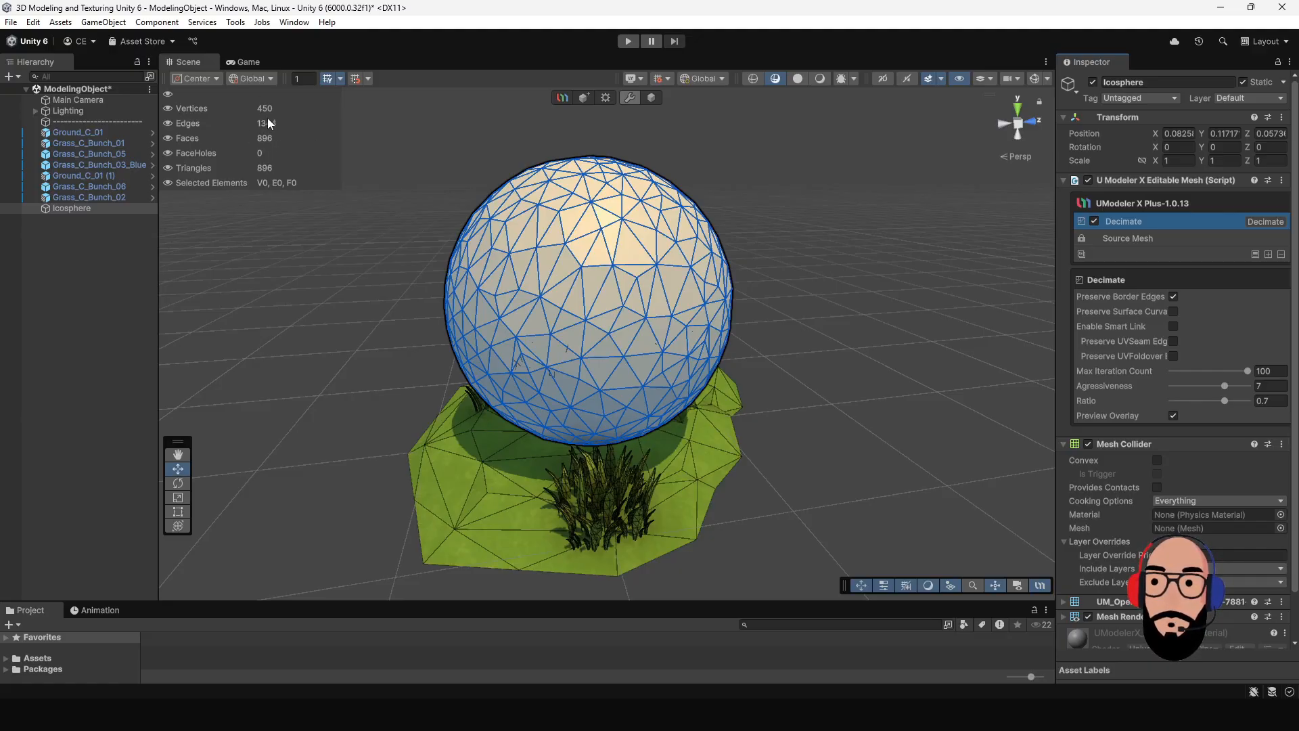
Step: Turn the EdMesh Info overlay off and back on in the UMX display settings
click(642, 78)
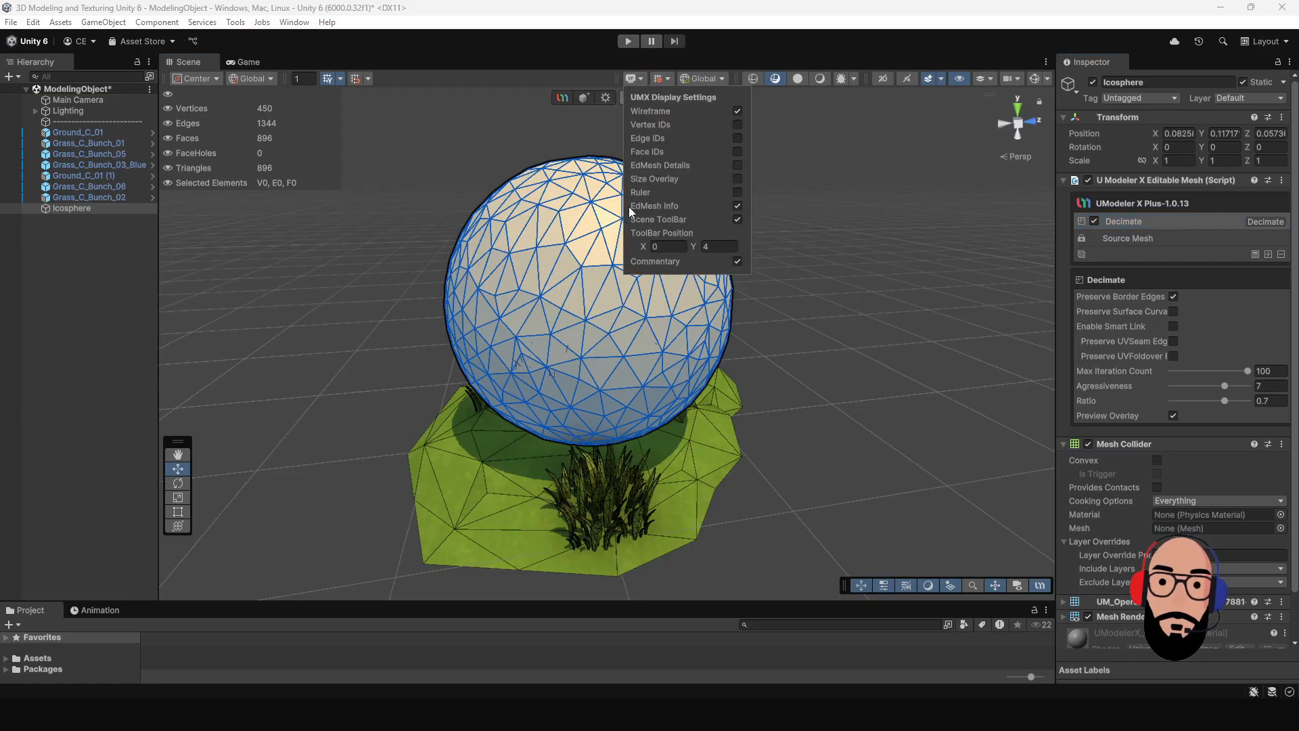
click(737, 205)
click(737, 205)
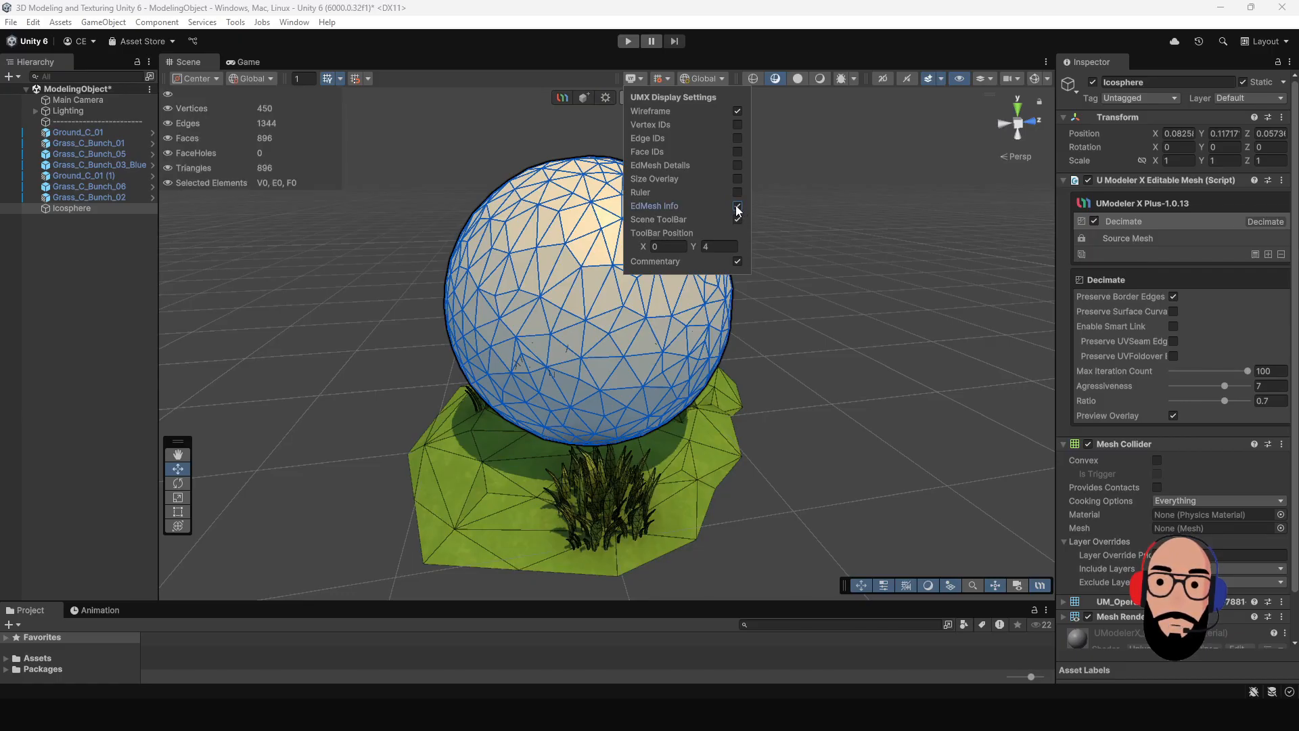
click(533, 76)
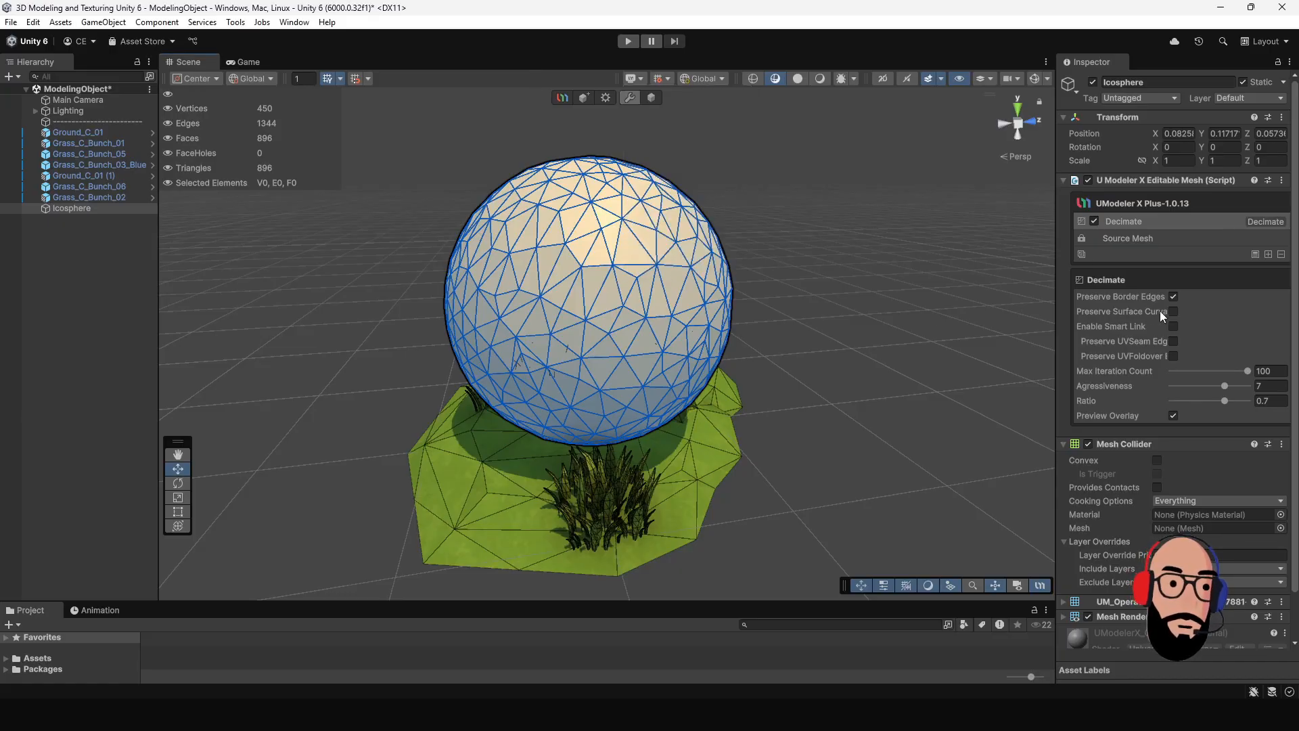
Step: Lower the Decimate modifier's Aggressiveness to 5.57 and its Ratio to 0.343
scroll(620, 276, down, 2)
alt+drag(620, 276, 568, 274)
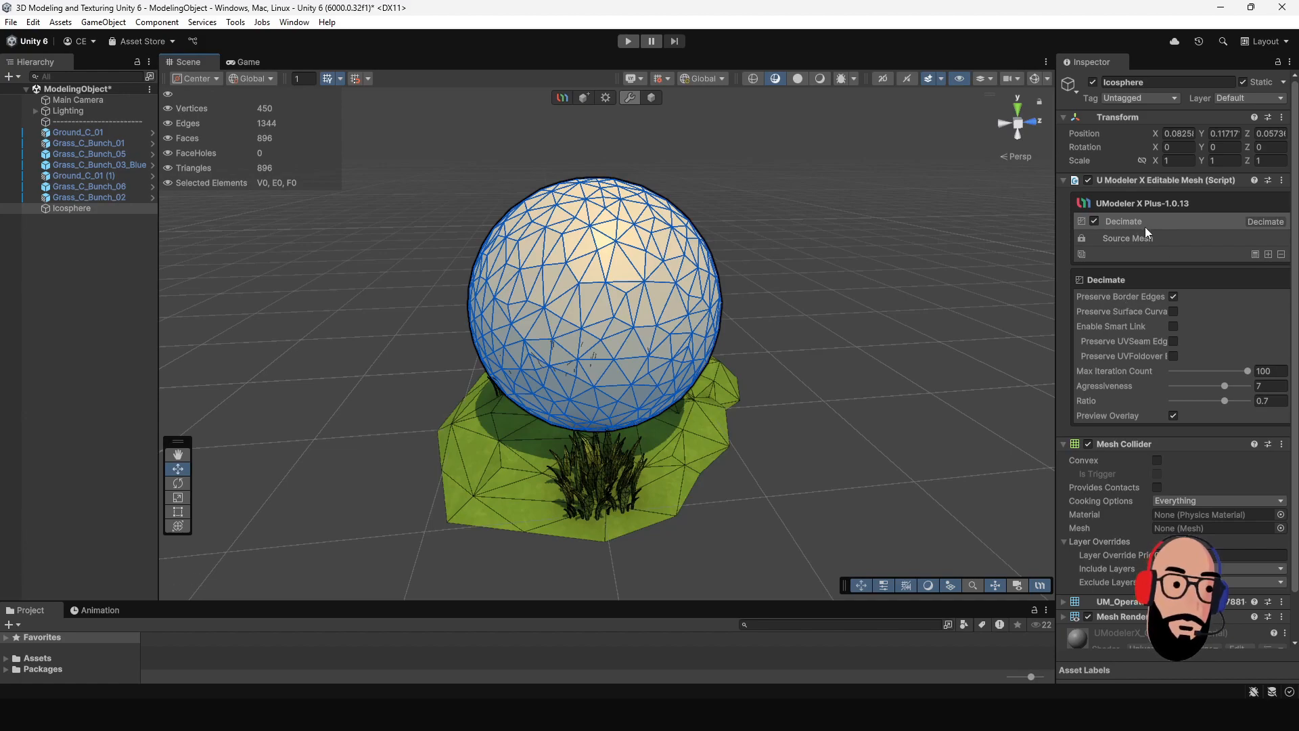
alt+drag(938, 249, 915, 250)
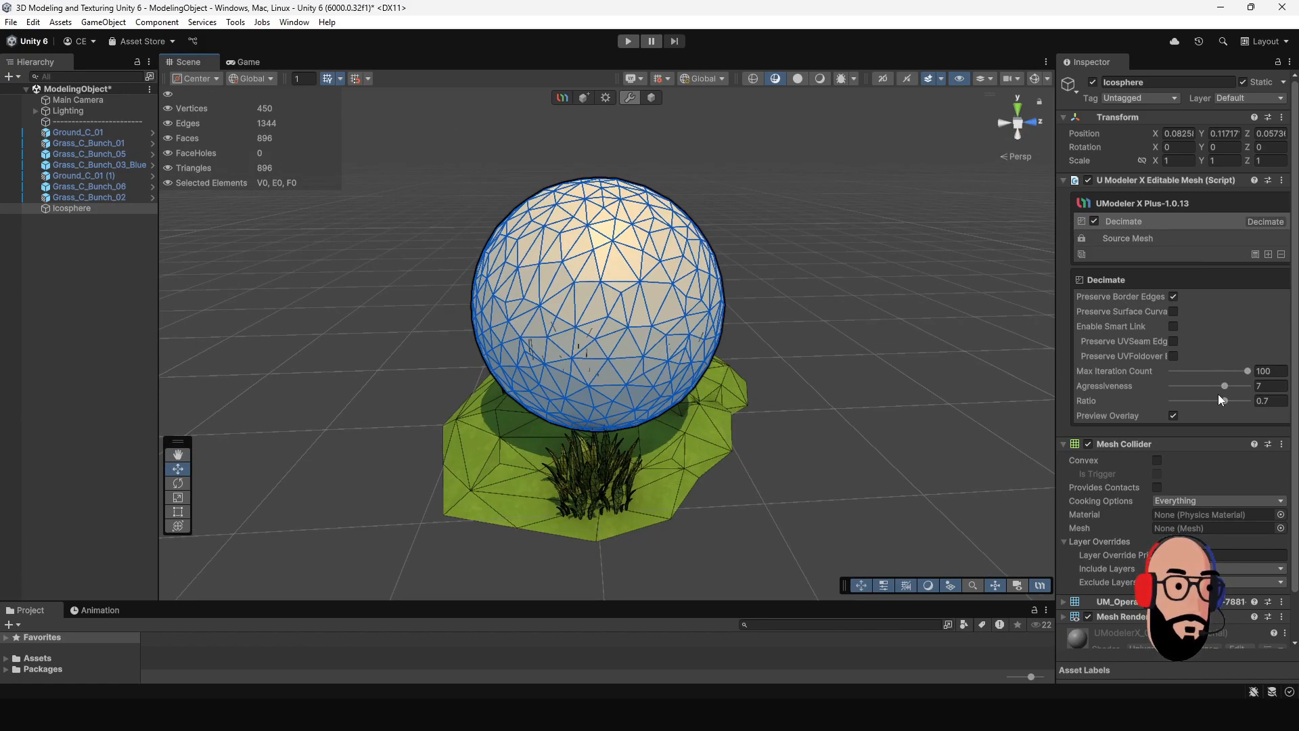
drag(1227, 387, 1198, 411)
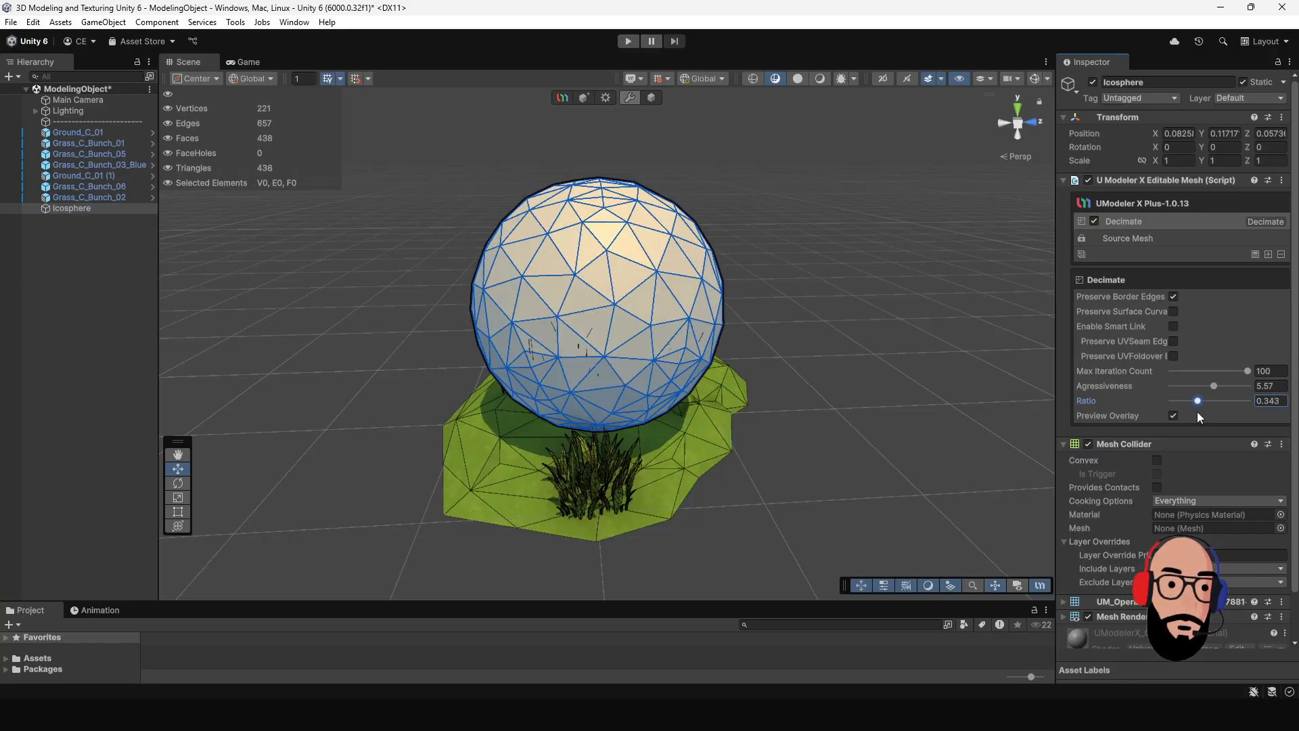
Step: Widen the Inspector to show the full option names and enable Smart Link for the Decimate modifier
alt+drag(761, 305, 885, 343)
drag(1055, 371, 988, 372)
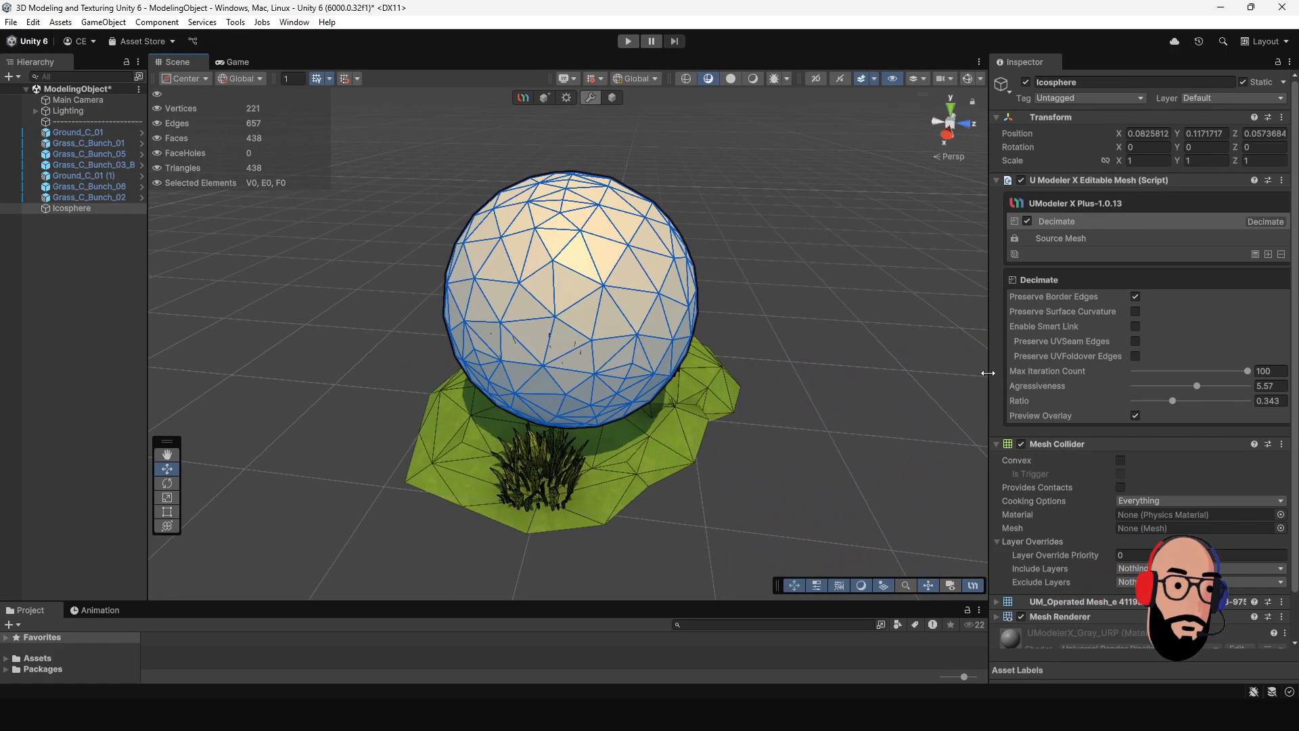
click(1135, 327)
alt+drag(736, 322, 514, 313)
alt+middle_drag(513, 309, 543, 342)
alt+right_drag(543, 343, 508, 335)
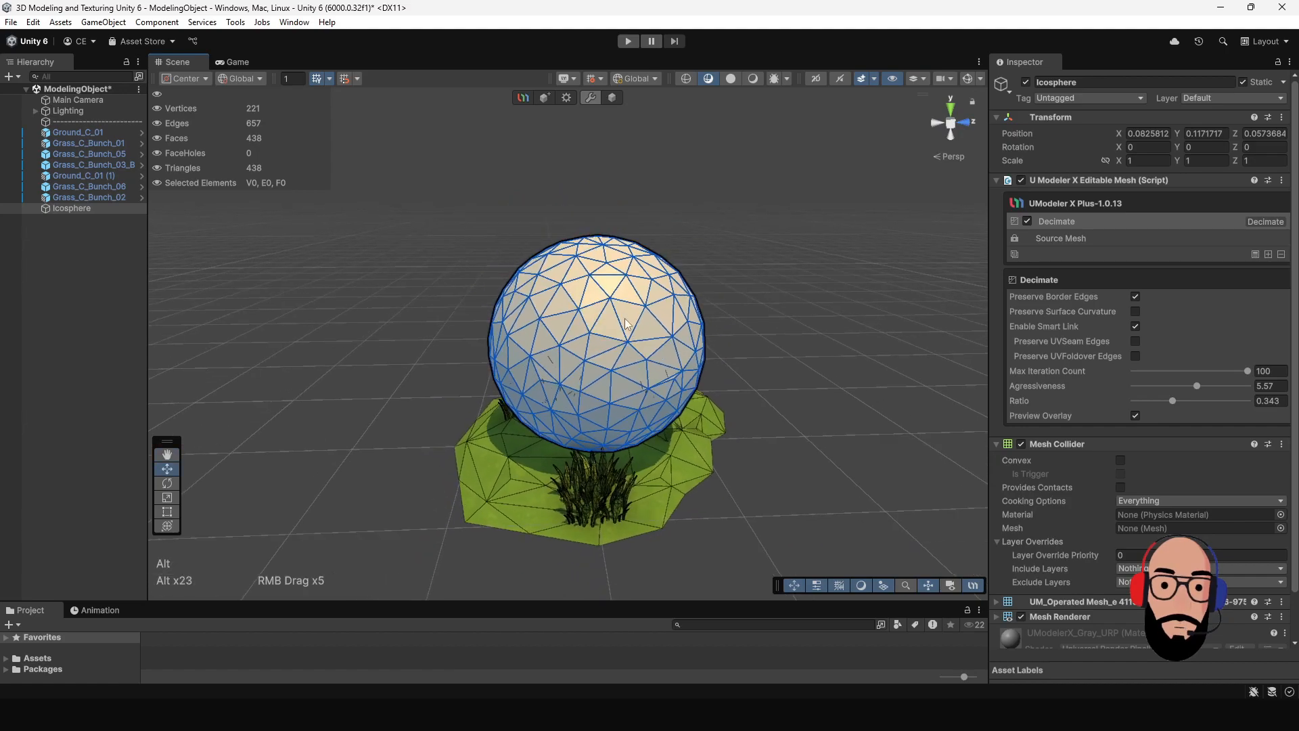
Step: Set the Decimate modifier's Max Iteration Count to 63 and its Aggressiveness to 5.16
mouse_move(1199, 385)
mouse_down()
mouse_move(1180, 387)
mouse_move(1230, 391)
mouse_move(1163, 396)
mouse_move(1208, 396)
mouse_move(1223, 372)
mouse_move(1204, 372)
mouse_up()
click(1208, 387)
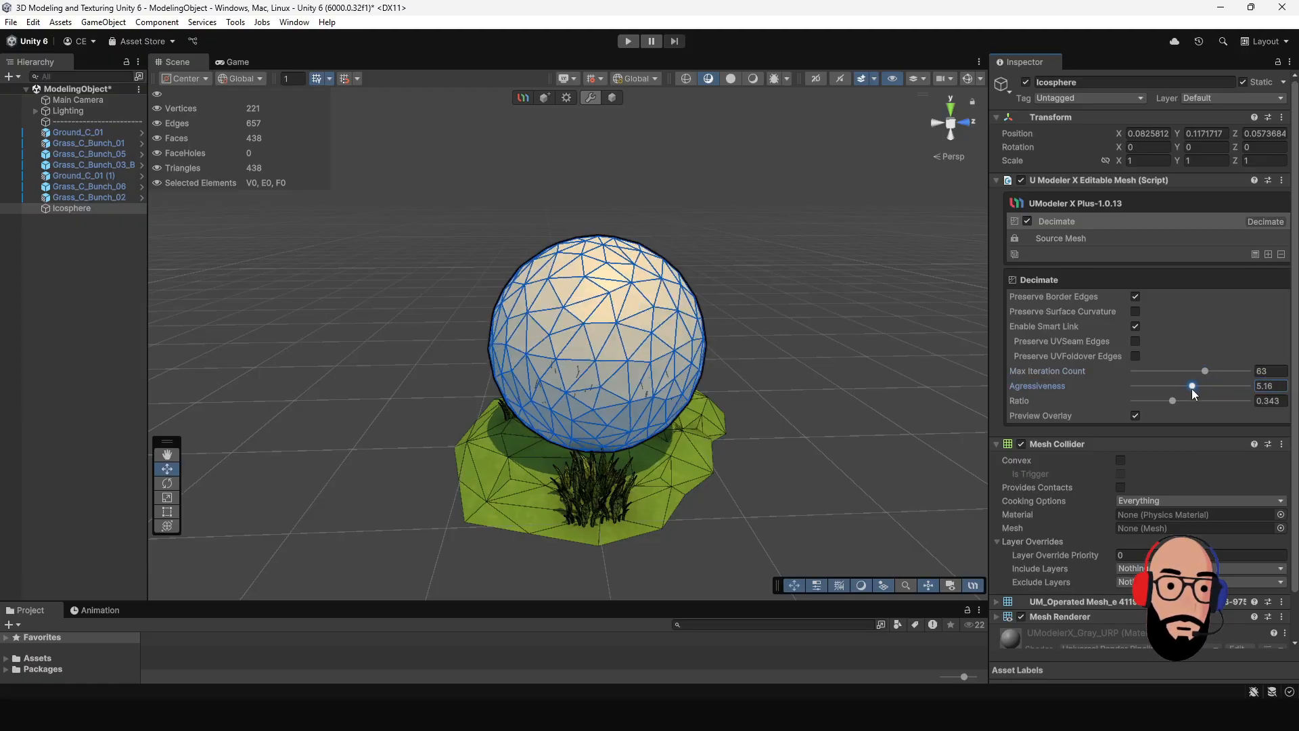